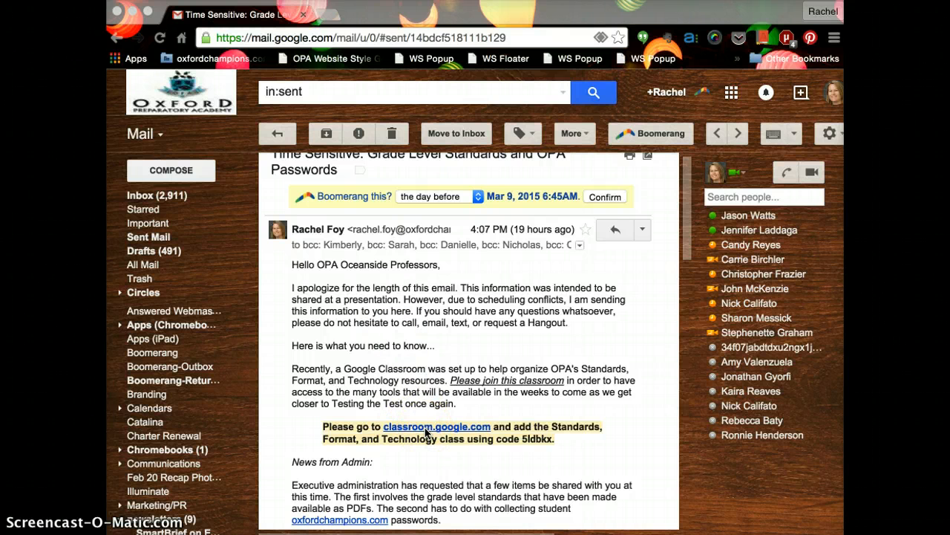
Step: Highlight the class code in the email and open its Google Classroom link
double_click(536, 439)
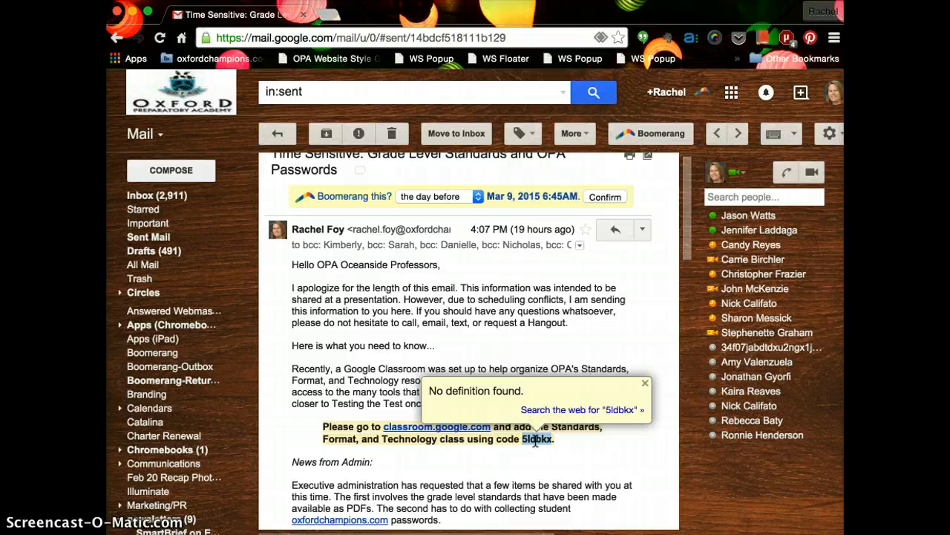
left_click(645, 383)
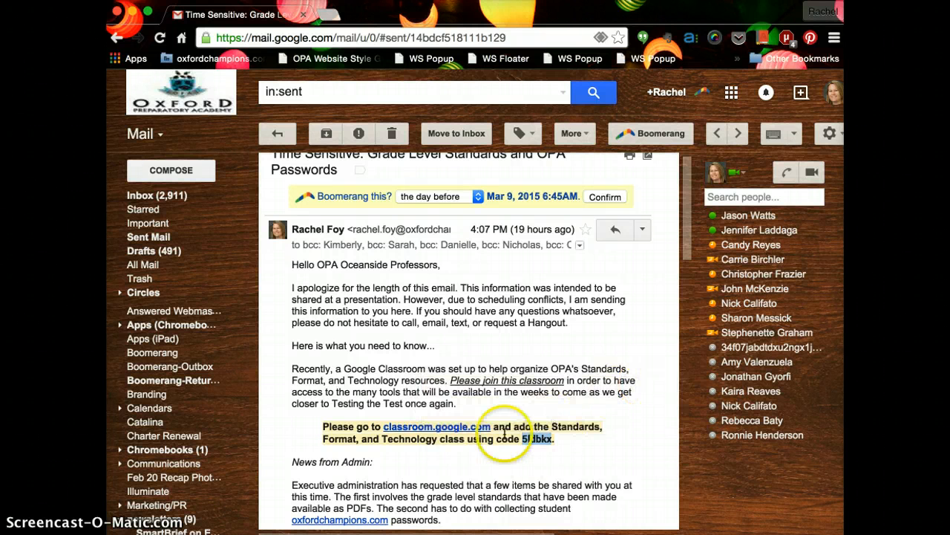
left_click(439, 429)
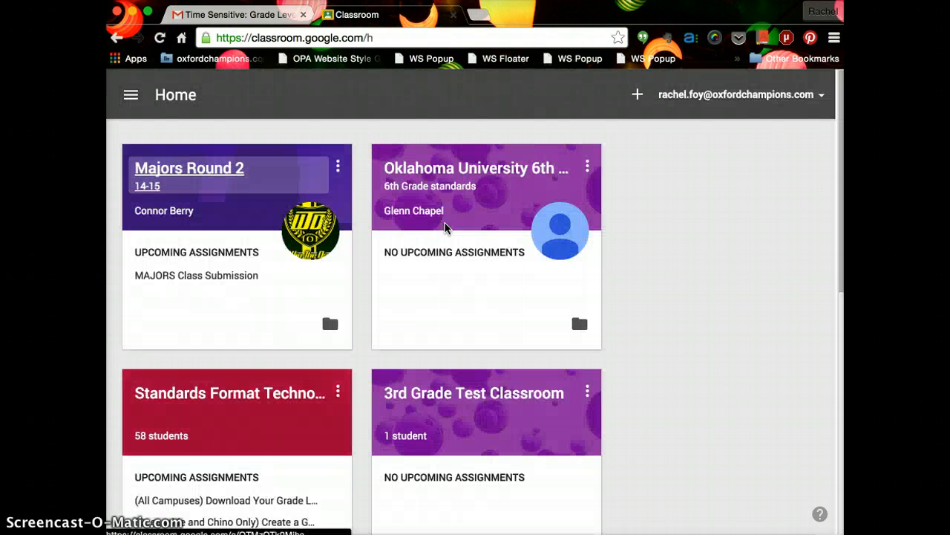
left_click(636, 95)
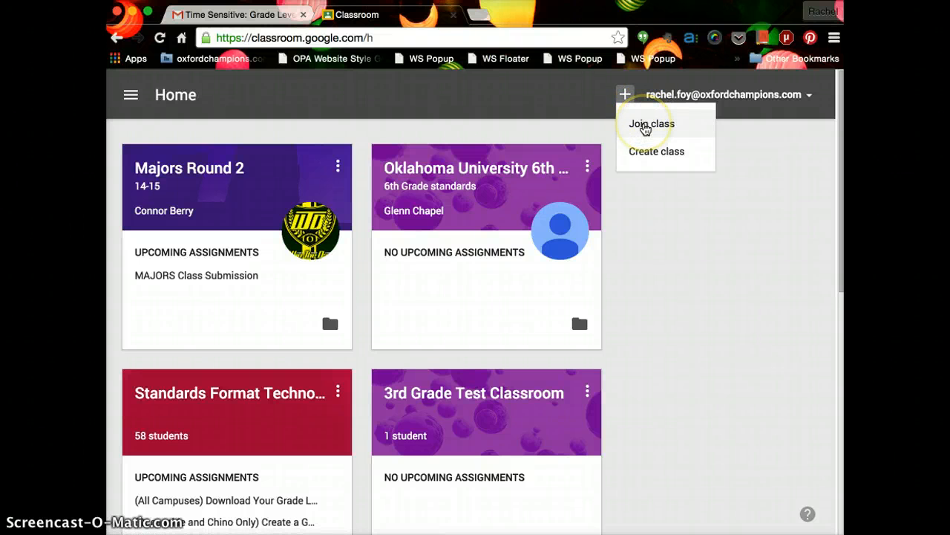
left_click(645, 128)
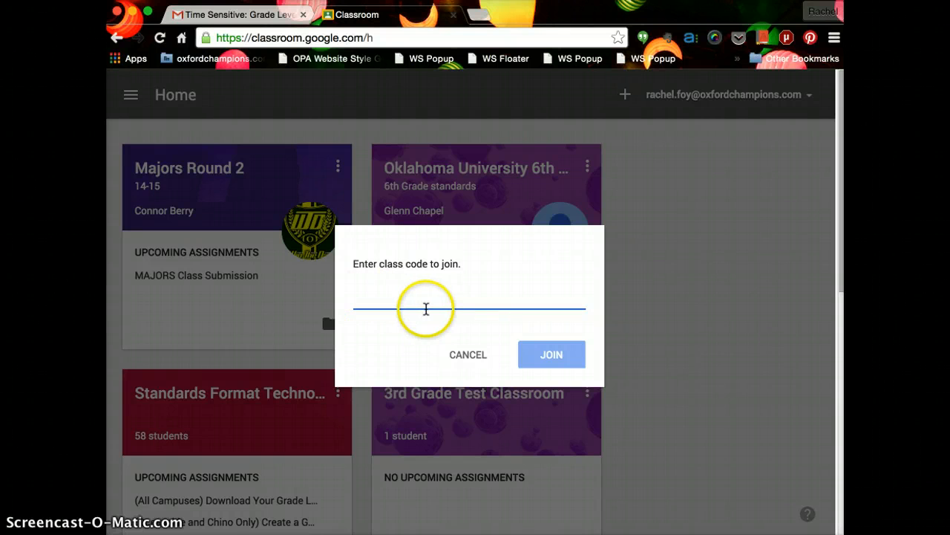
left_click(473, 355)
Step: Open the Standards Format Technology class from the Classroom home page
scroll(371, 269, "down", 2)
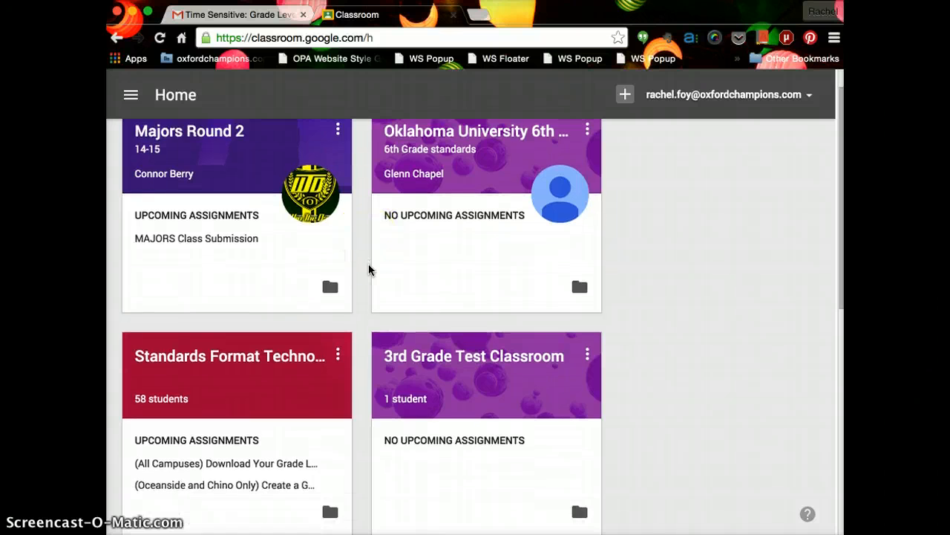
scroll(369, 270, "down", 2)
left_click(256, 294)
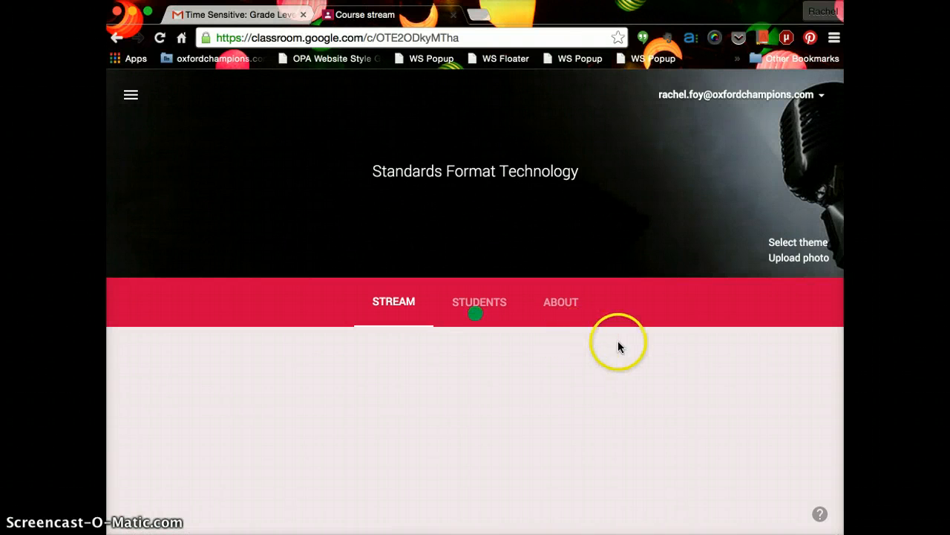
Step: Open the Google Form attached to the assignment "(Oceanside and Chino Only) Create a Google Form to Collect Student Passwords"
scroll(620, 346, "down", 5)
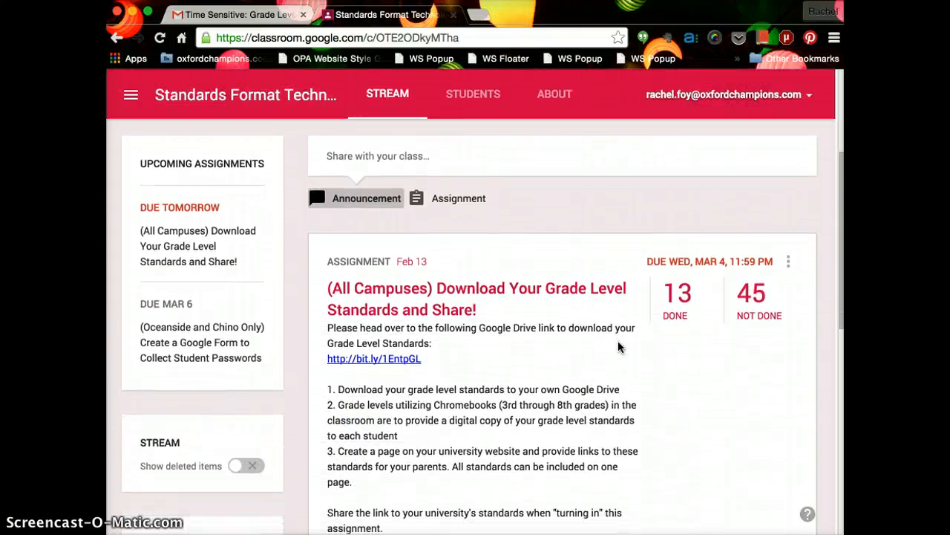
scroll(618, 346, "down", 7)
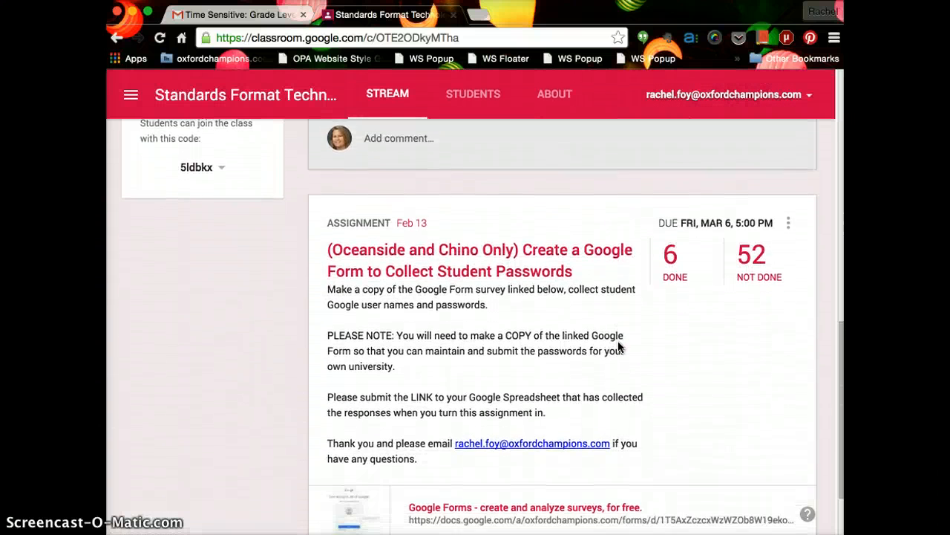
scroll(620, 346, "down", 1)
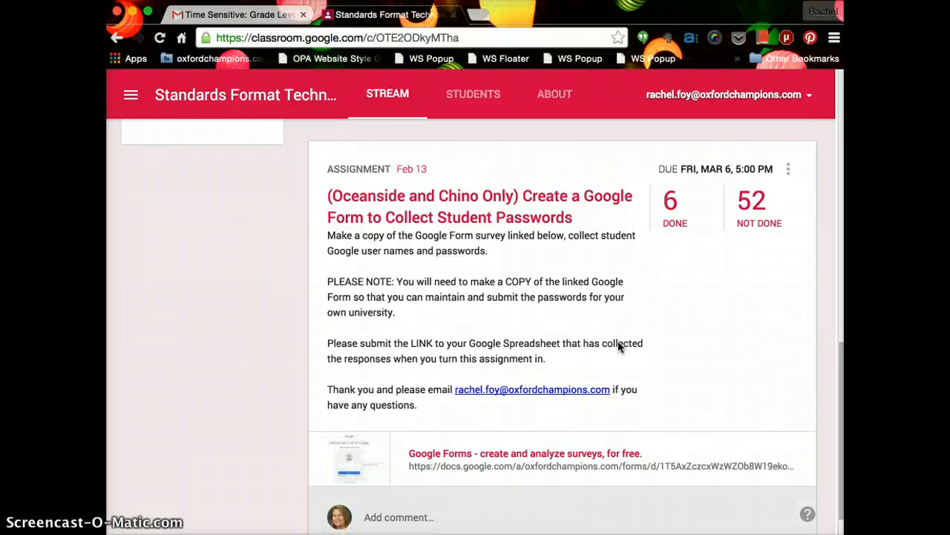
left_click(753, 345)
left_click(449, 329)
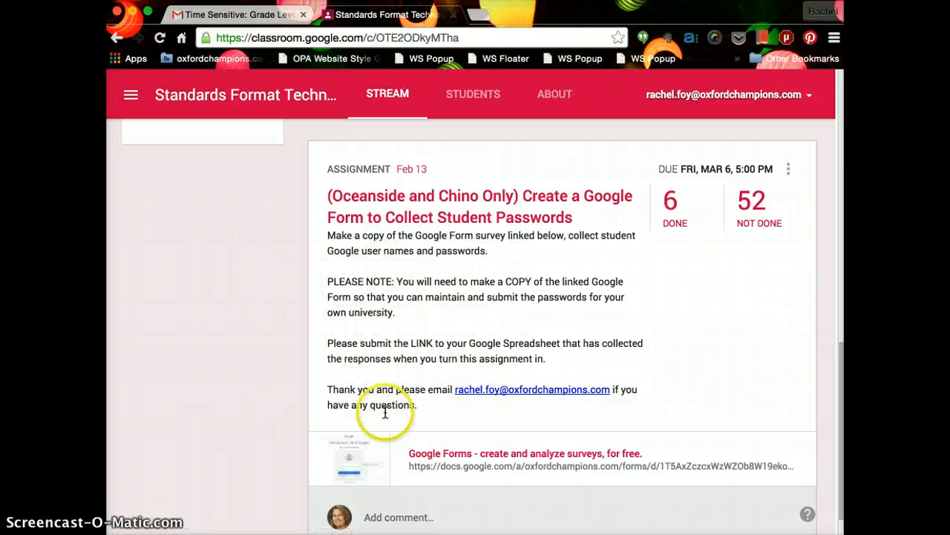
left_click(433, 454)
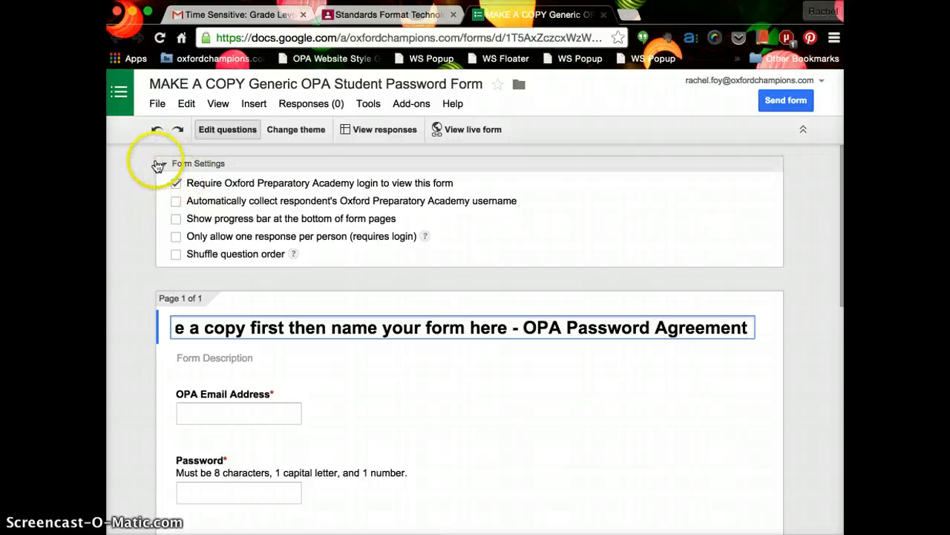
Step: Make a copy of the generic student password form, named with the professor's name followed by "Password Form"
left_click(156, 106)
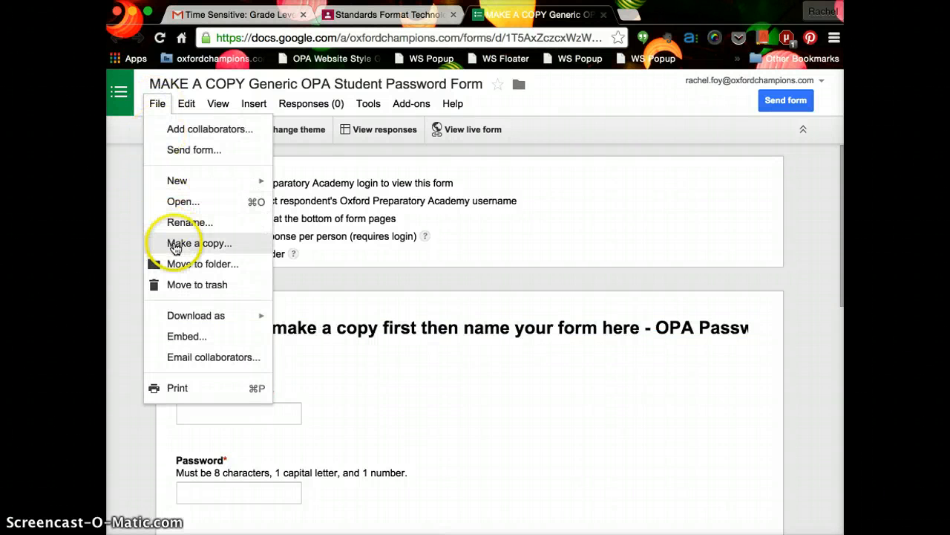
left_click(176, 245)
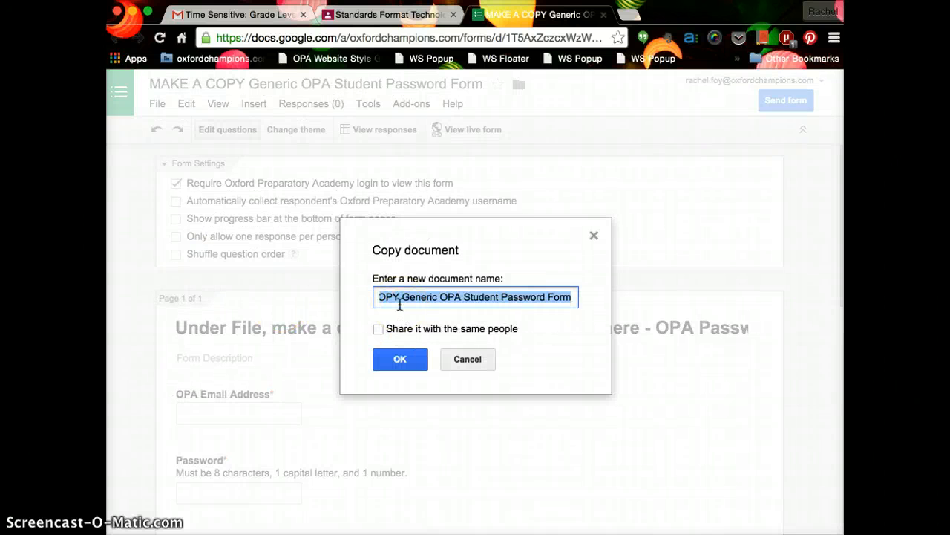
type("Mrs. Foy's")
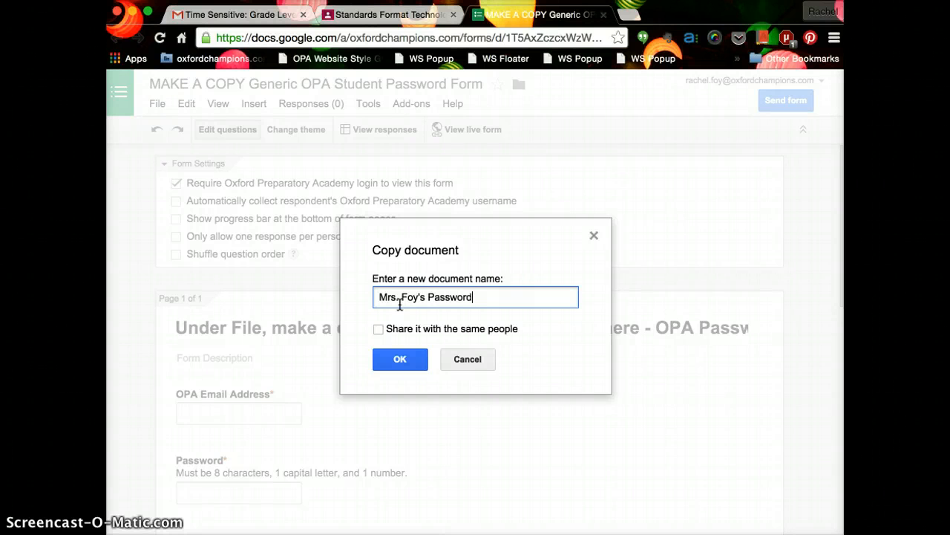
left_click(396, 360)
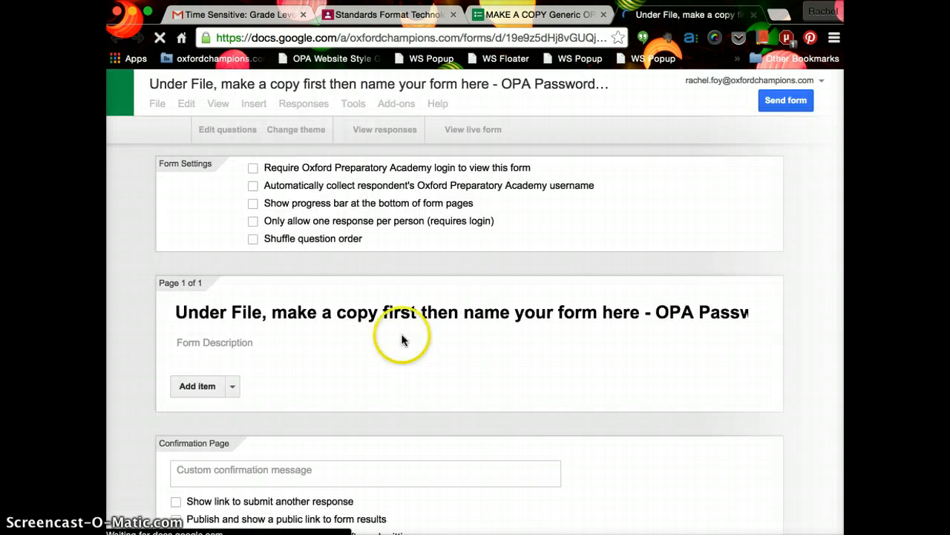
Step: Replace the title of the copied form with "Washington State University Passwords"
triple_click(323, 327)
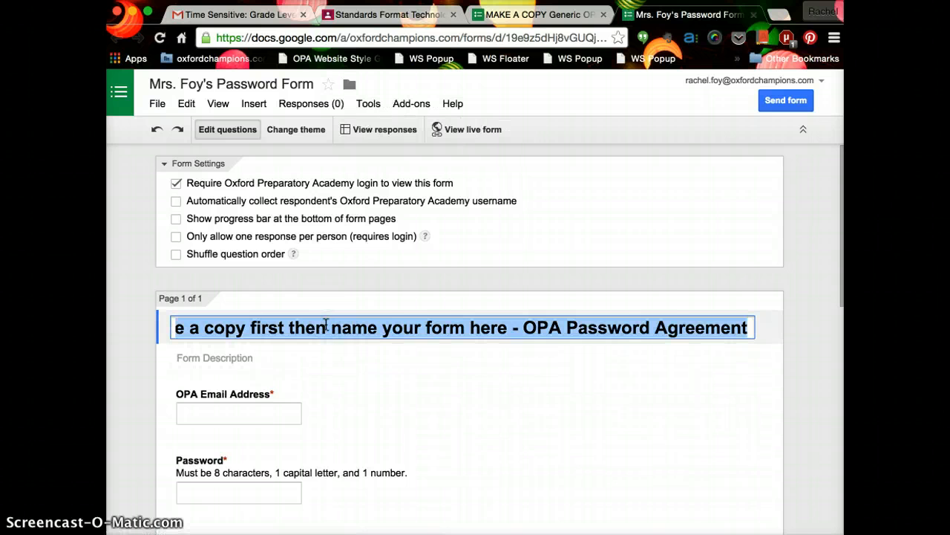
type("U")
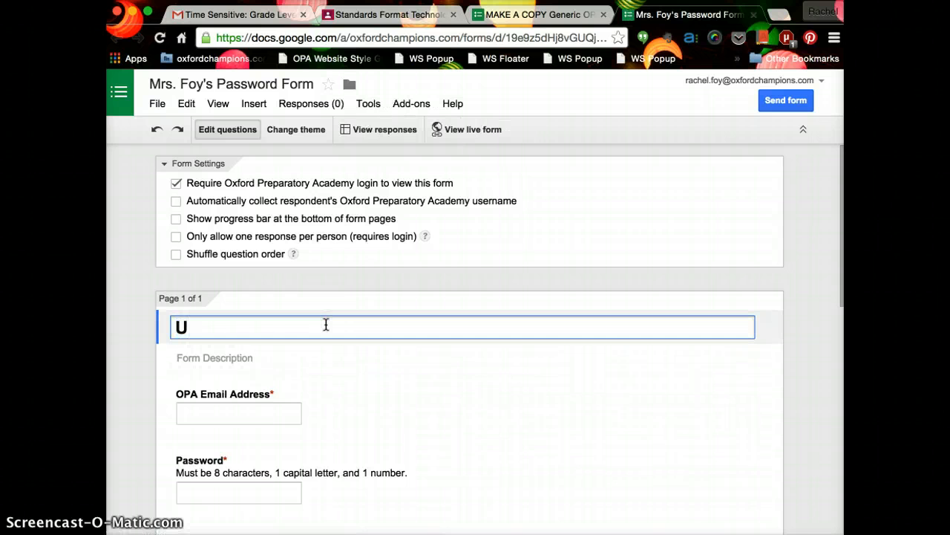
type("Washtin")
key("BackSpace")
key("BackSpace")
key("BackSpace")
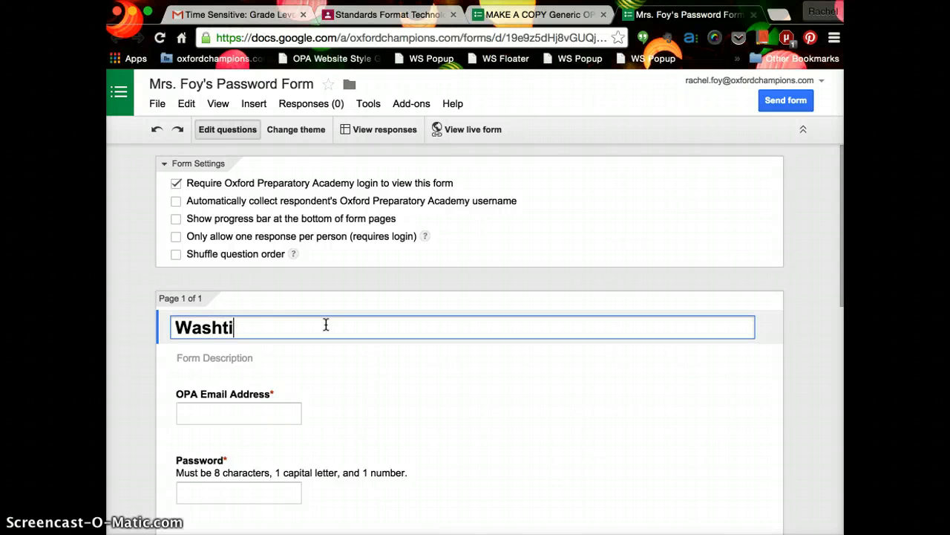
type("ington State")
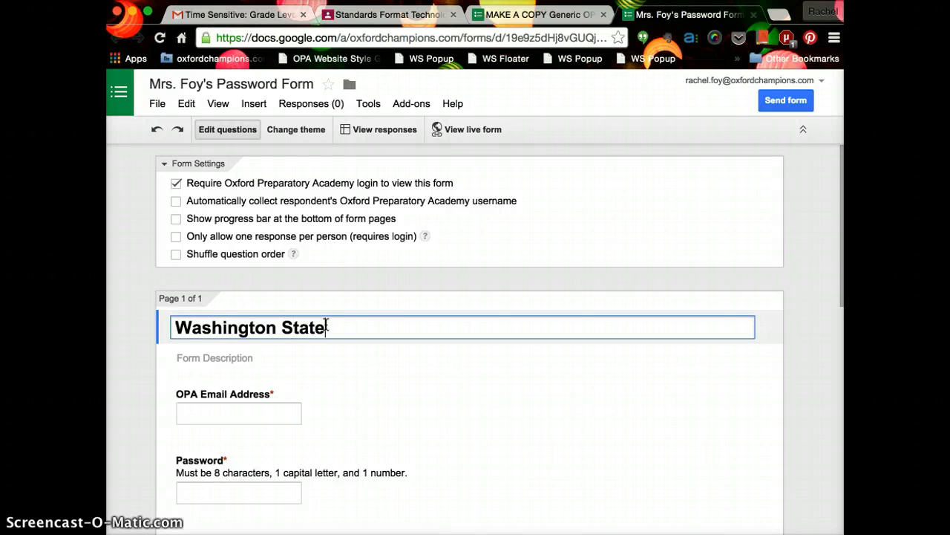
type(" University Passwords")
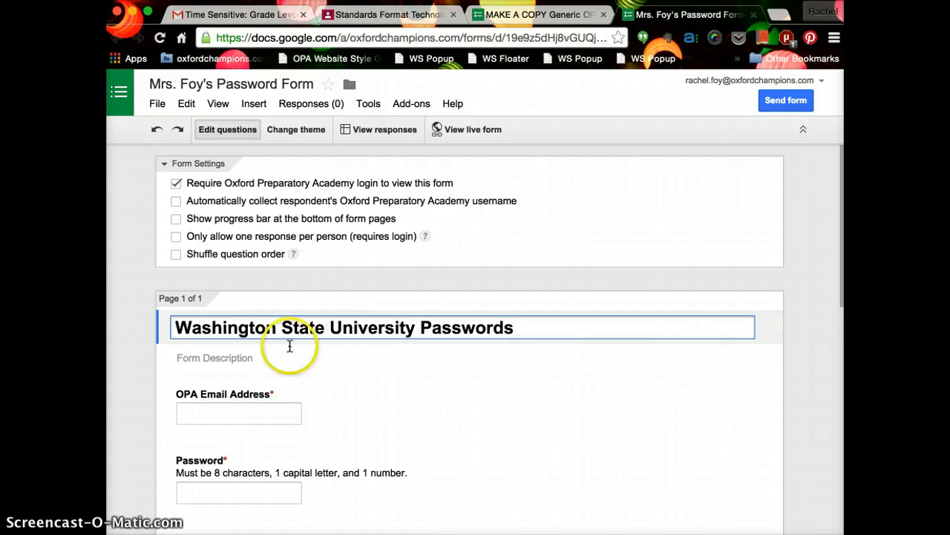
Step: Review the form's questions from OPA Email Address to Professor's Last Name, plus the confirmation page settings
mouse_move(357, 382)
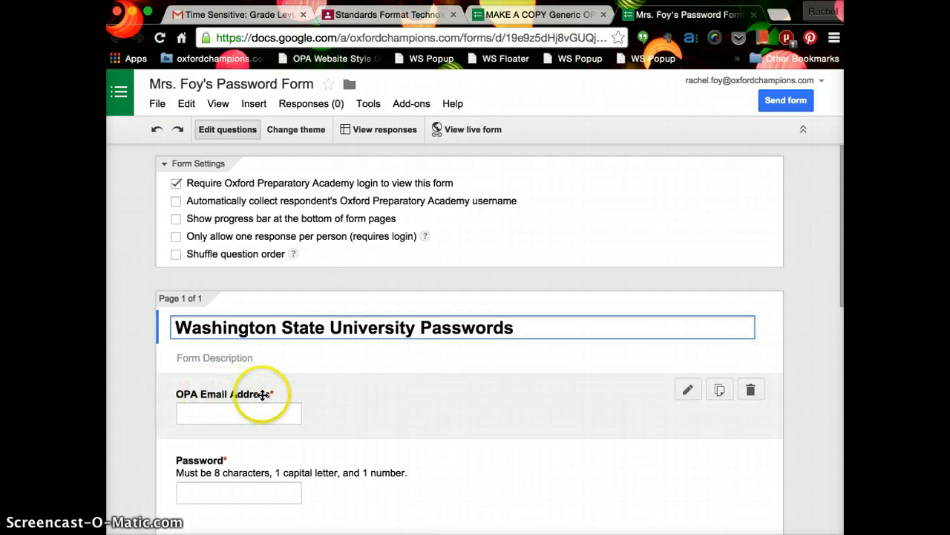
scroll(285, 394, "down", 1)
scroll(285, 394, "down", 3)
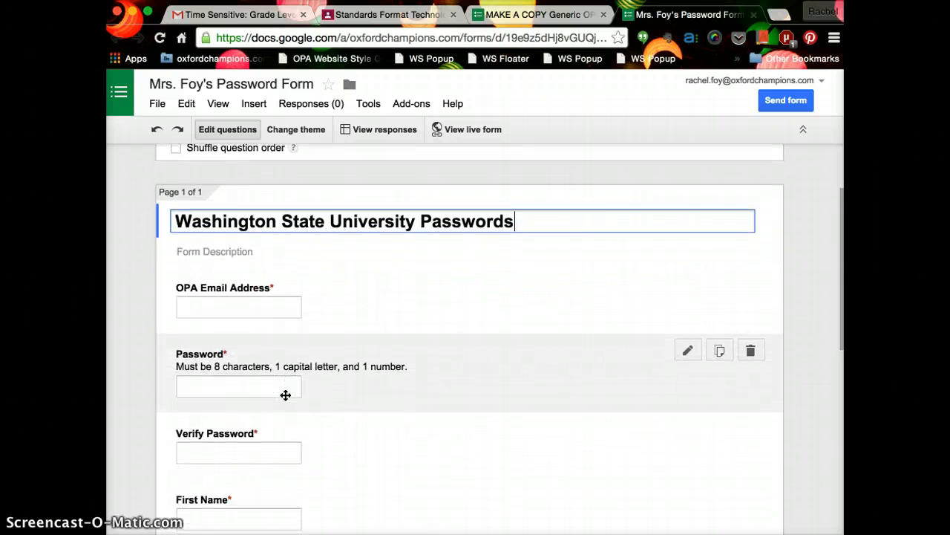
scroll(285, 394, "down", 3)
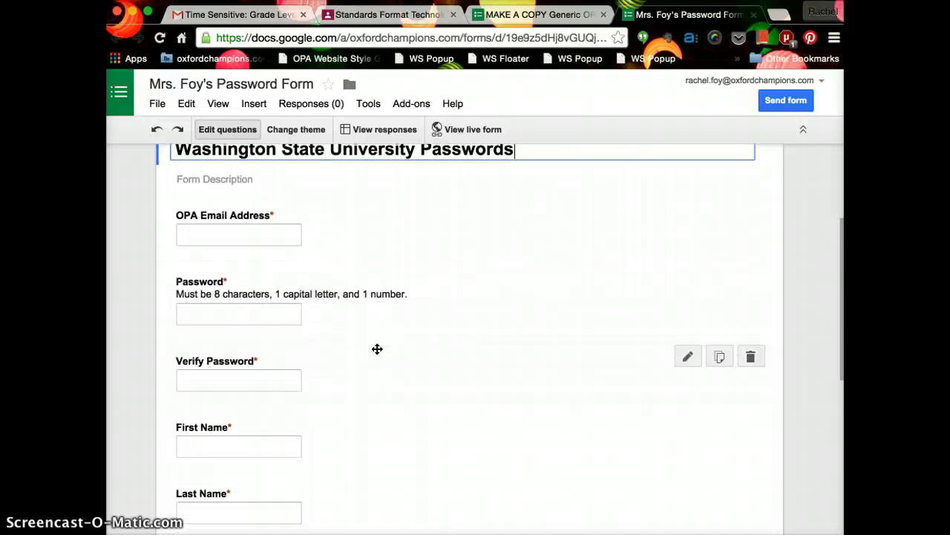
scroll(378, 348, "down", 3)
scroll(377, 348, "down", 5)
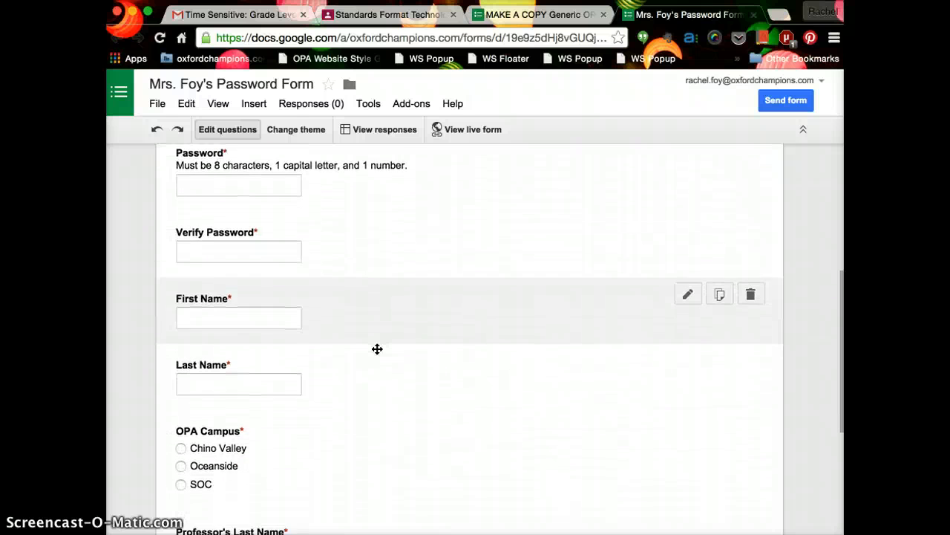
scroll(377, 348, "down", 4)
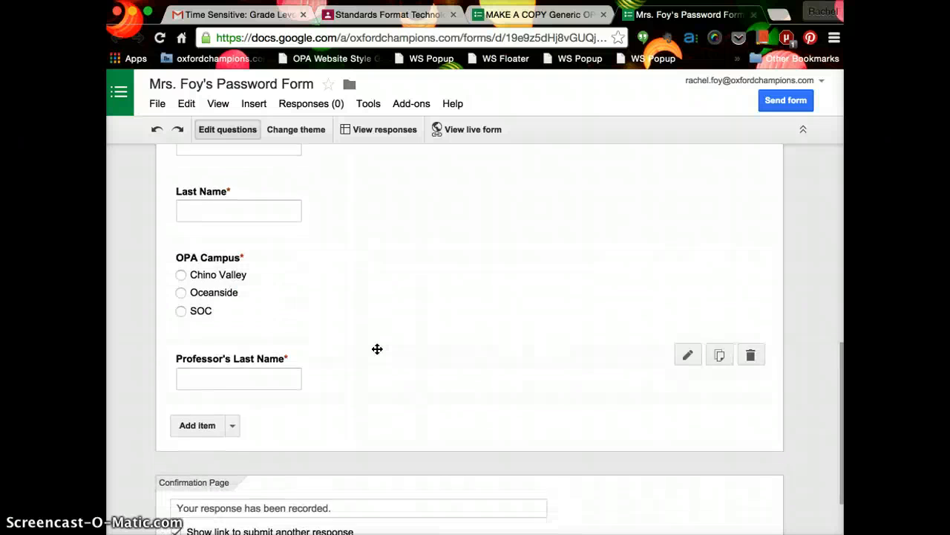
scroll(377, 349, "up", 7)
scroll(377, 348, "up", 9)
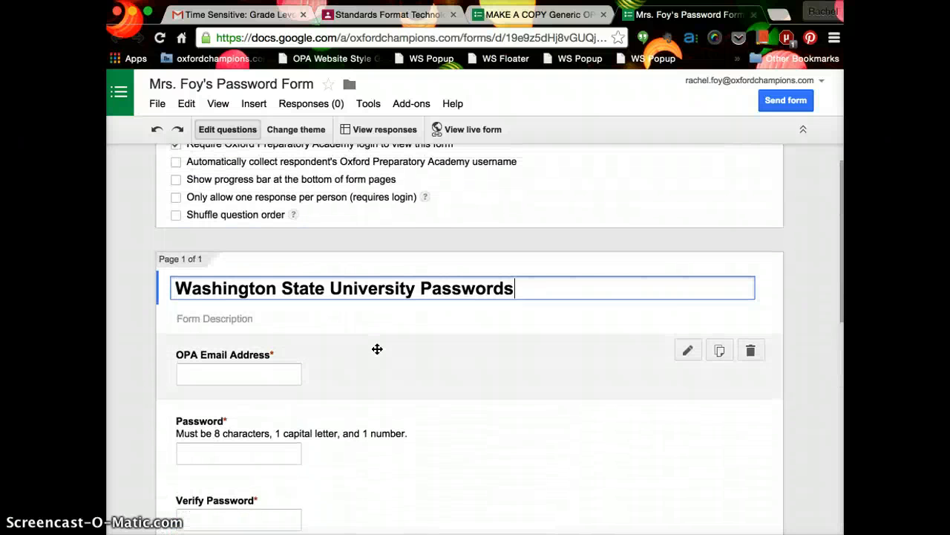
left_click(341, 294)
scroll(312, 282, "down", 13)
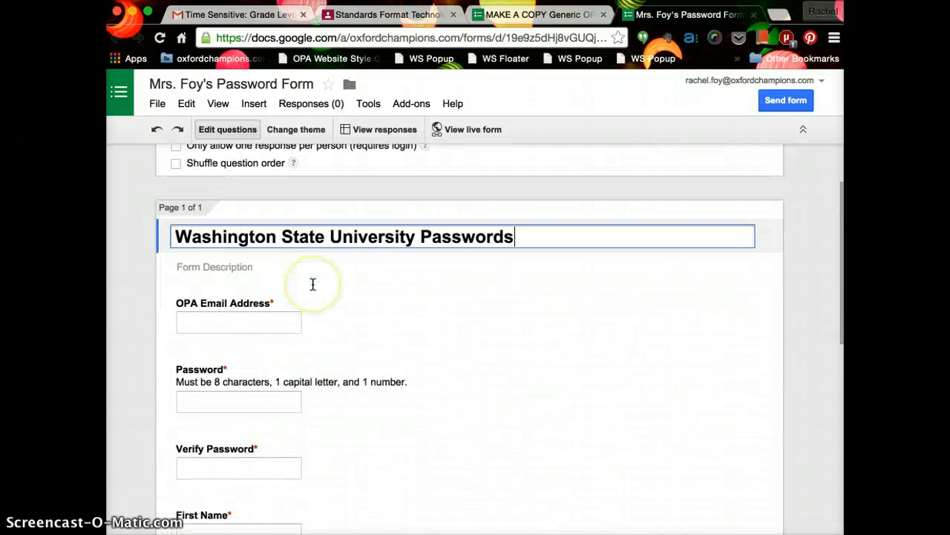
left_click(312, 295)
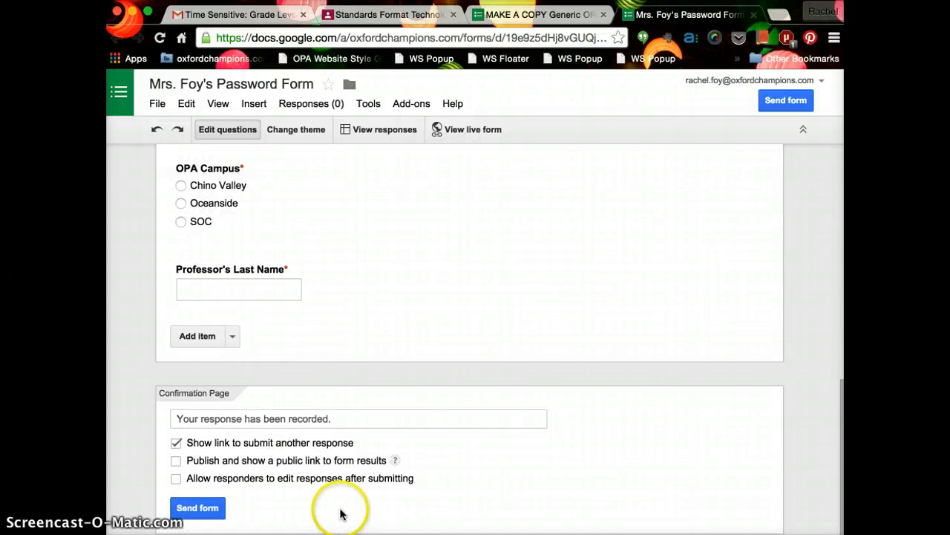
Step: Copy the form's link to share from its sending options and switch the link to the short URL
left_click(197, 508)
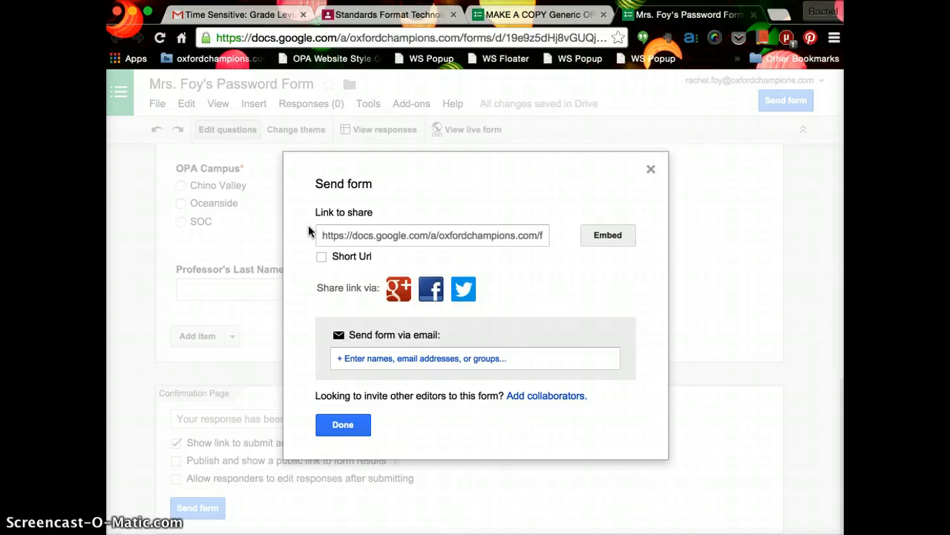
left_click(384, 357)
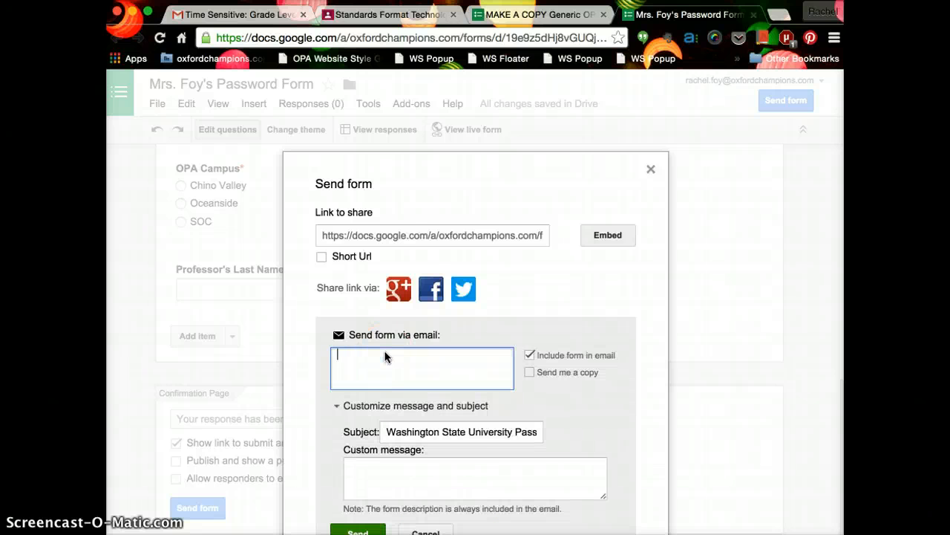
left_click(393, 231)
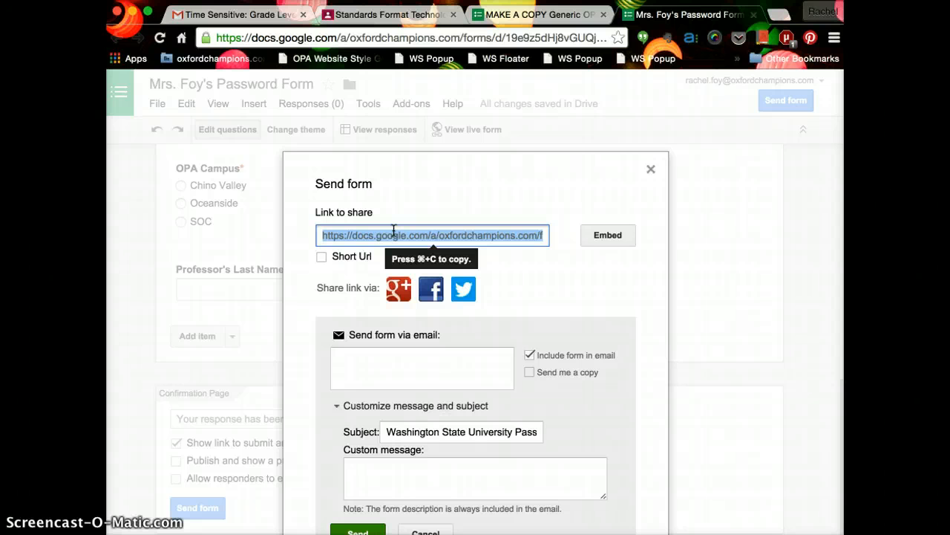
key("super+c")
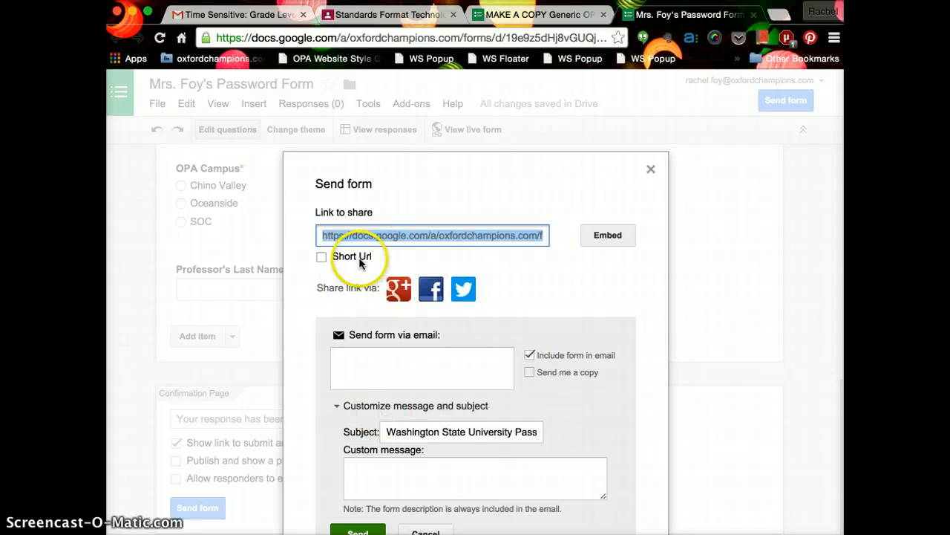
left_click(321, 256)
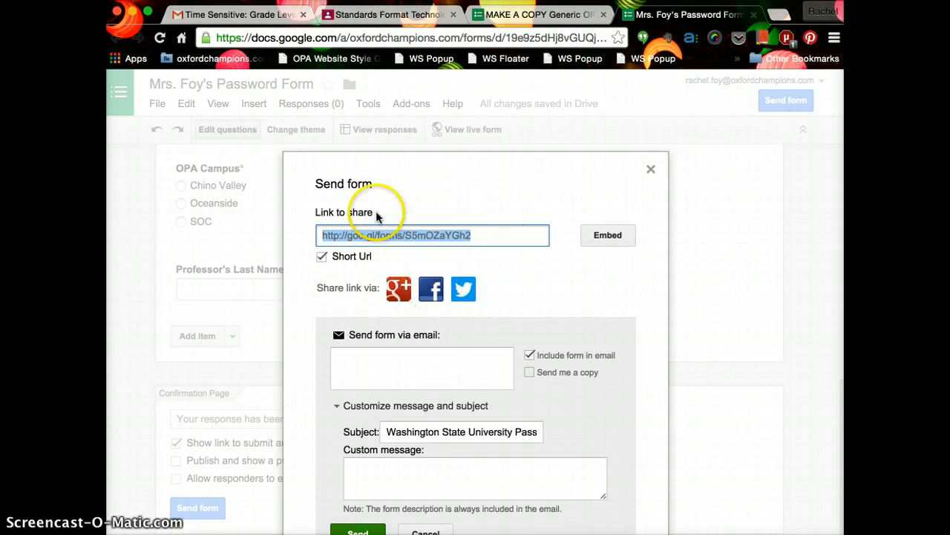
left_click(651, 169)
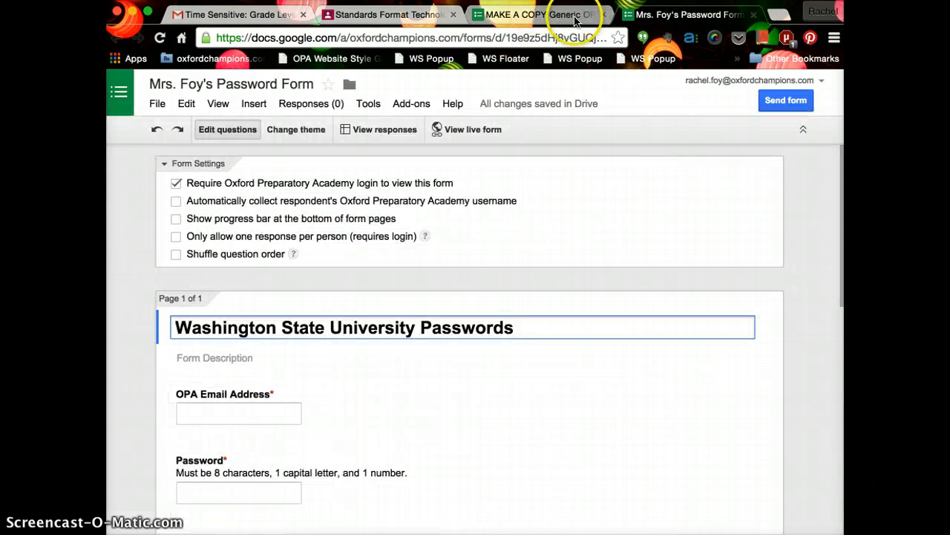
Step: Open the copied short link goo.gl/forms/S5mOZaYGh2 in place of the form editor and look through the live form down to its submit area
left_click(525, 37)
key("super+v")
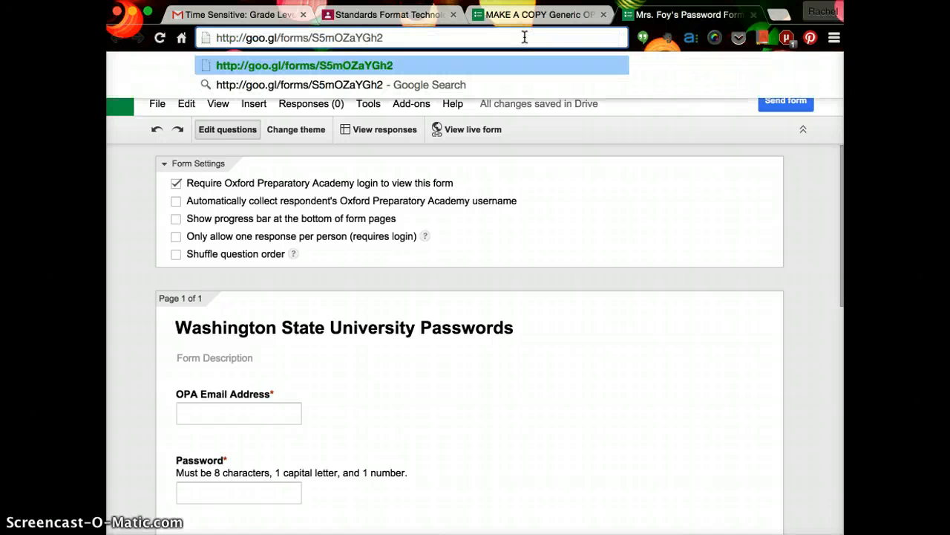
key("Return")
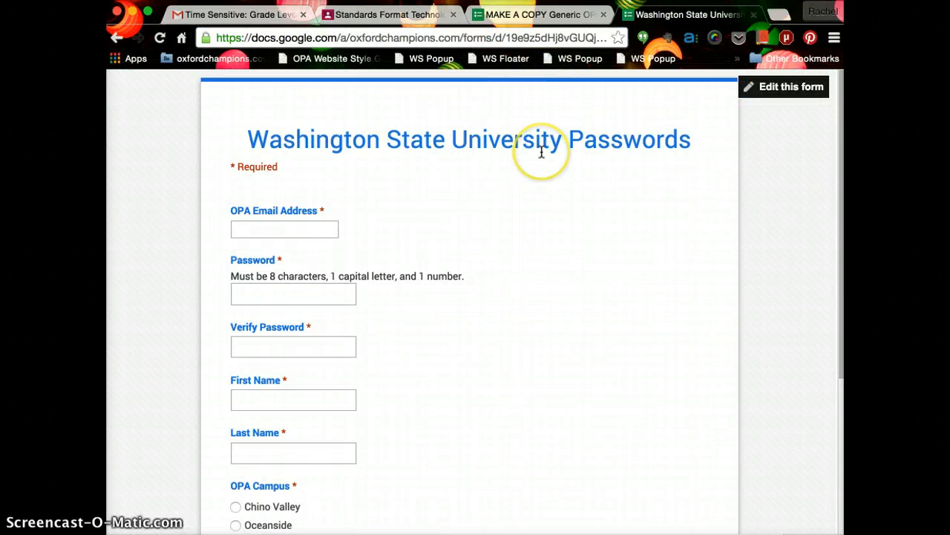
scroll(541, 151, "down", 5)
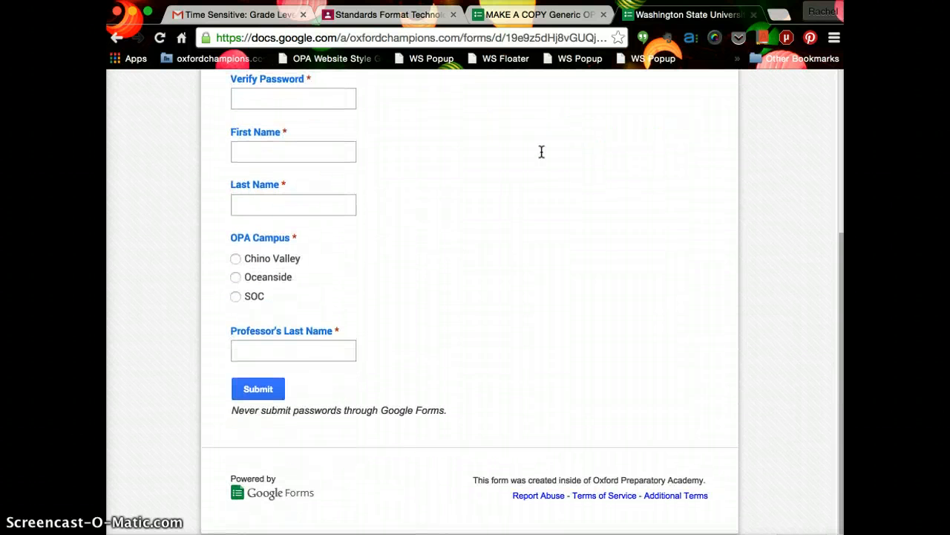
scroll(542, 107, "up", 5)
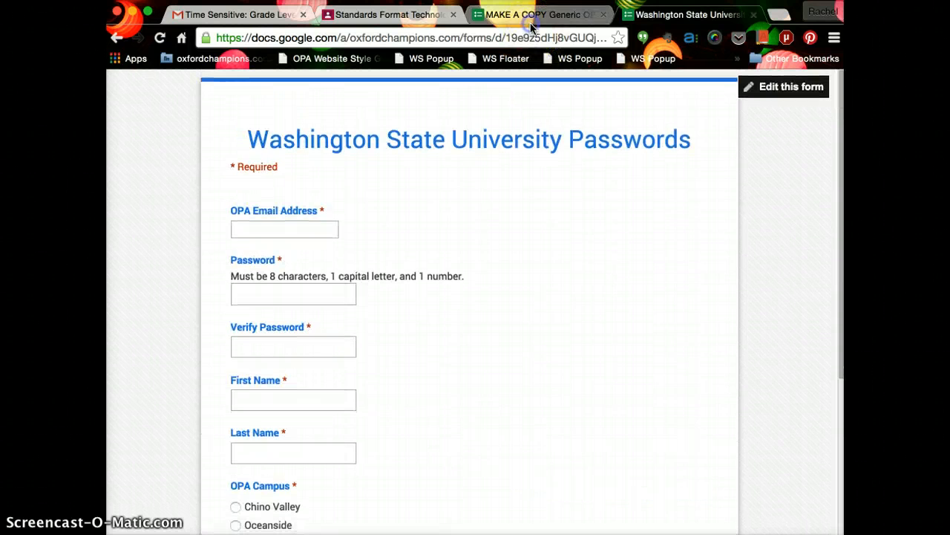
Step: Return to the original generic student password form and look over its questions and its placeholder title
left_click(531, 27)
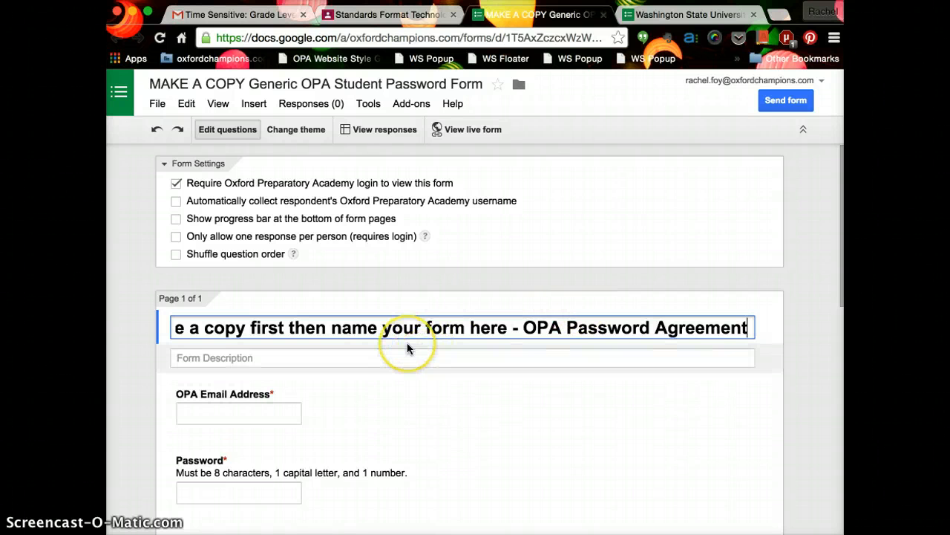
scroll(409, 334, "down", 10)
scroll(413, 322, "up", 10)
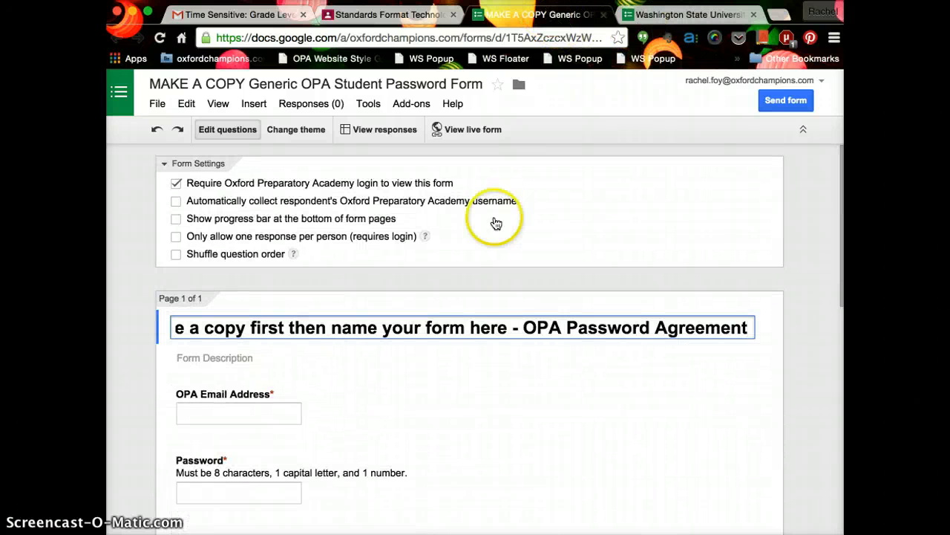
left_click(444, 327)
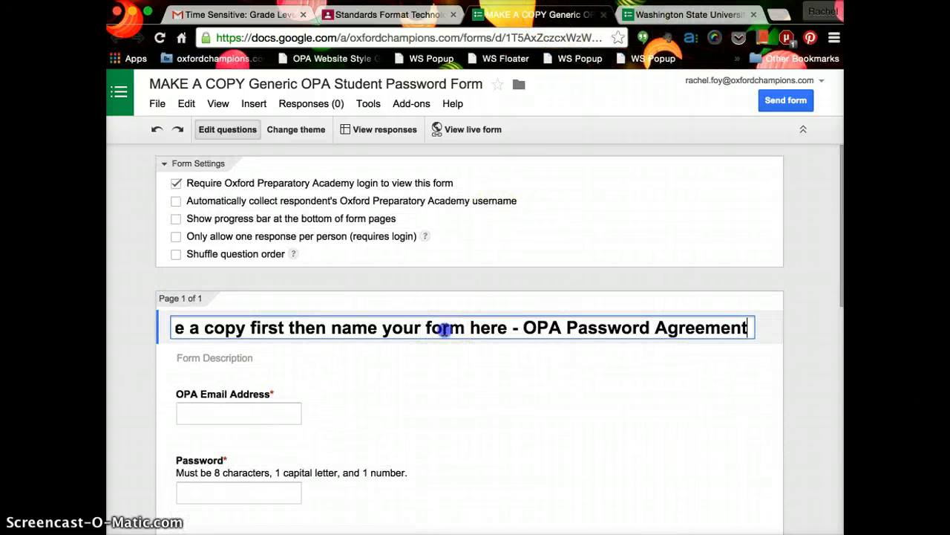
Step: Review the live Washington State University Passwords form from OPA Email Address through Professor's Last Name, as students fill it in
left_click(665, 14)
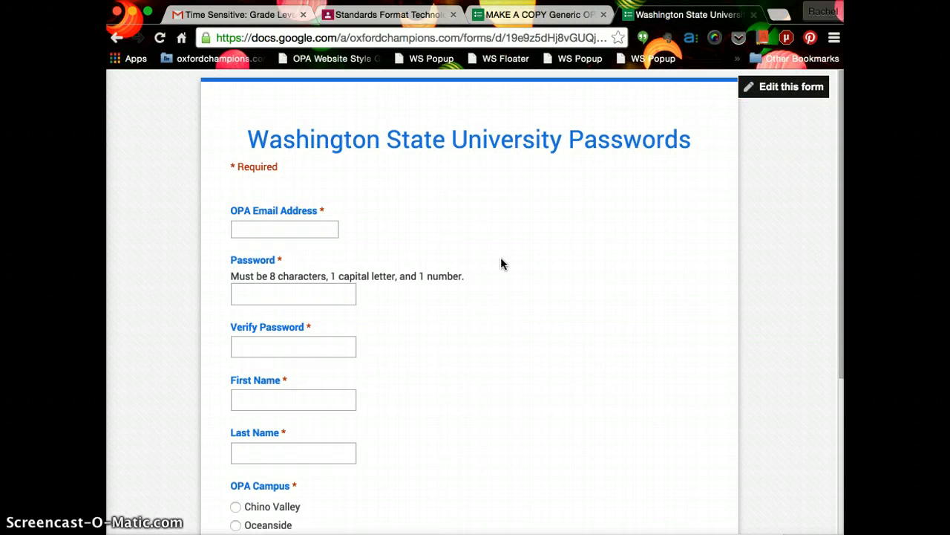
scroll(501, 260, "down", 10)
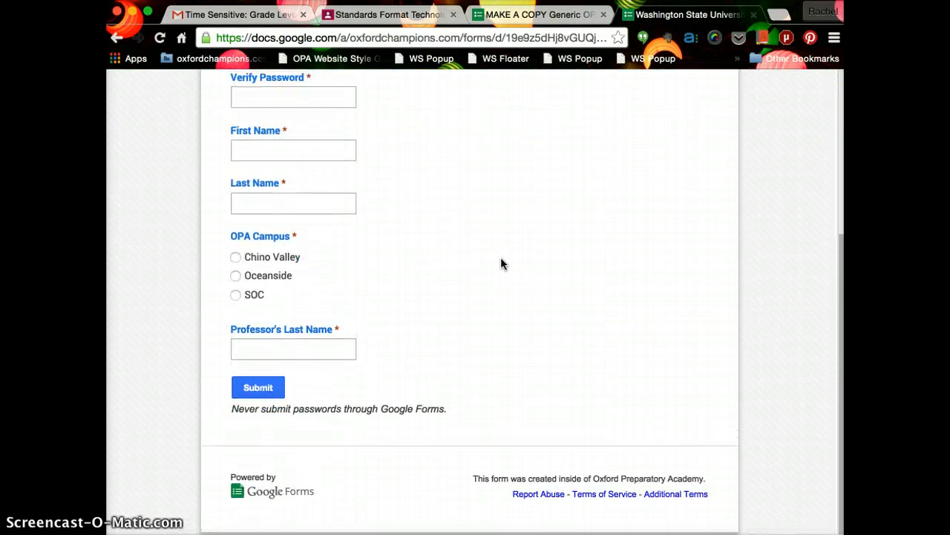
scroll(501, 260, "up", 10)
left_click(266, 232)
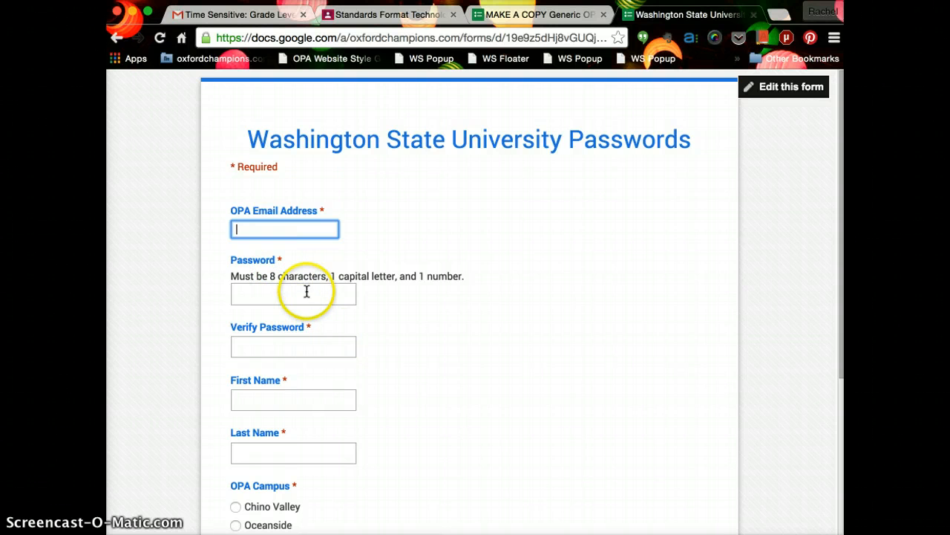
scroll(405, 363, "down", 4)
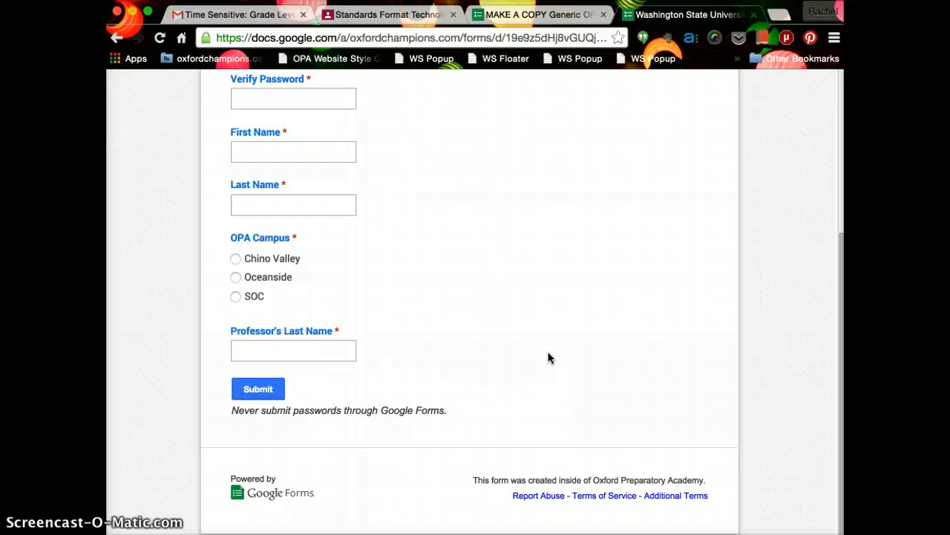
scroll(548, 358, "up", 5)
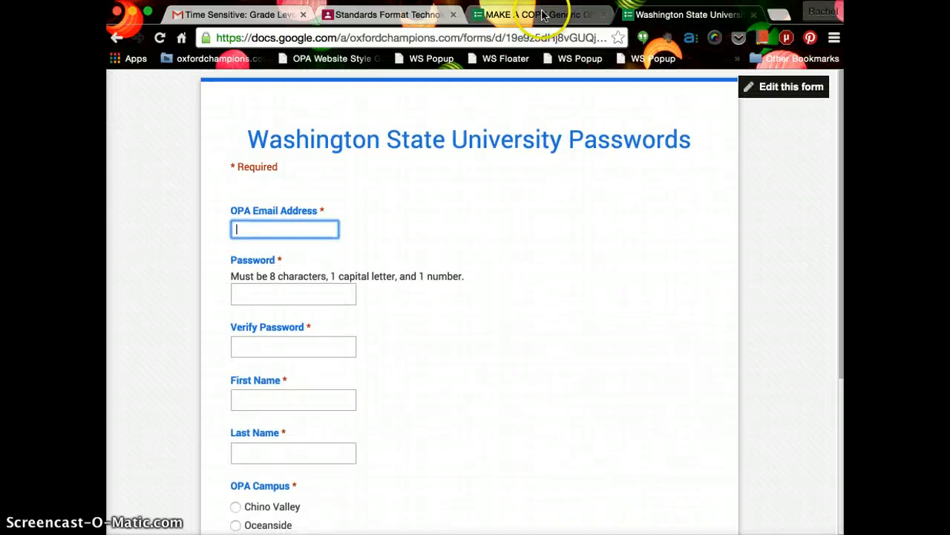
Step: Check the response options of the generic student password form, then return to the live Washington State University Passwords form
left_click(542, 15)
left_click(312, 105)
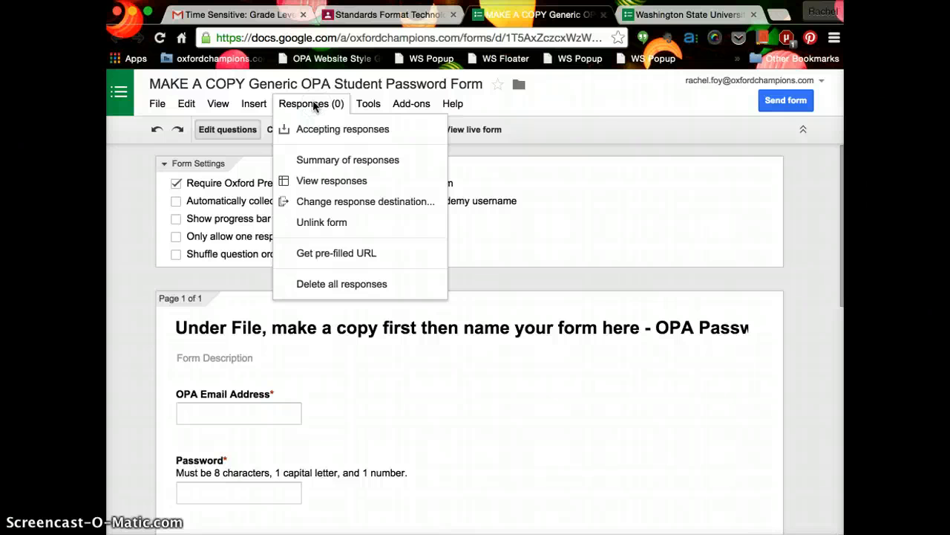
left_click(313, 105)
left_click(653, 14)
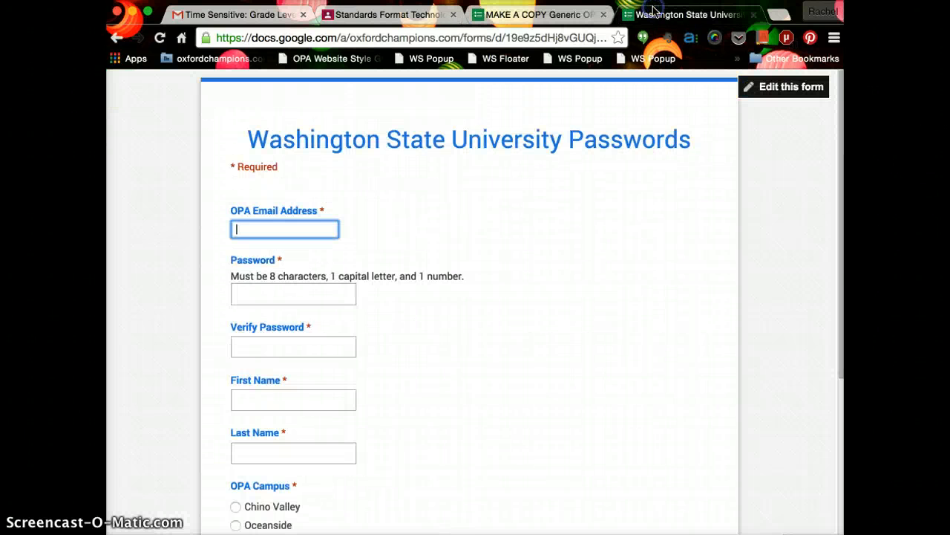